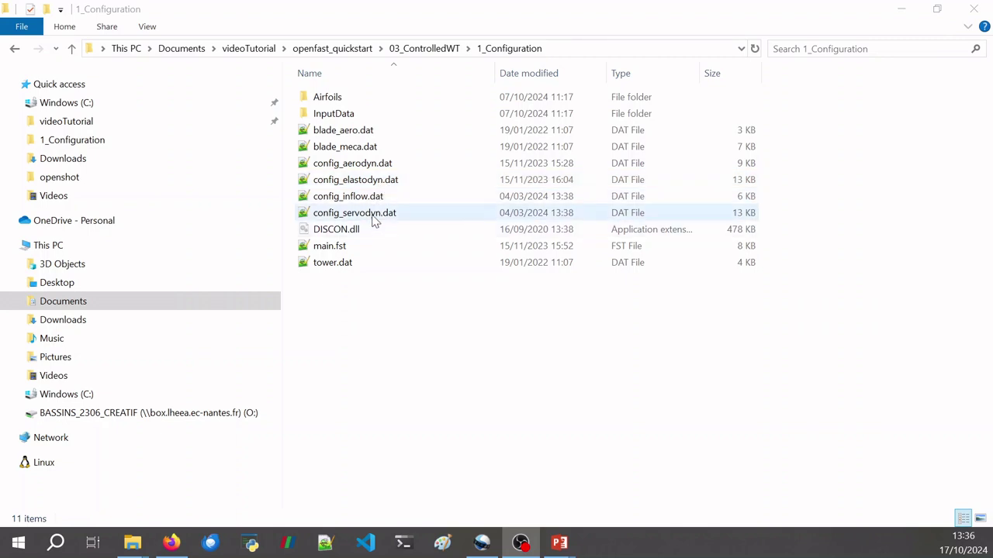
Open config_servodyn.dat and review the PCMode pitch control and VSContrl variable-speed control settings and their option descriptions
{"action": "double_click", "coordinate": [373, 219]}
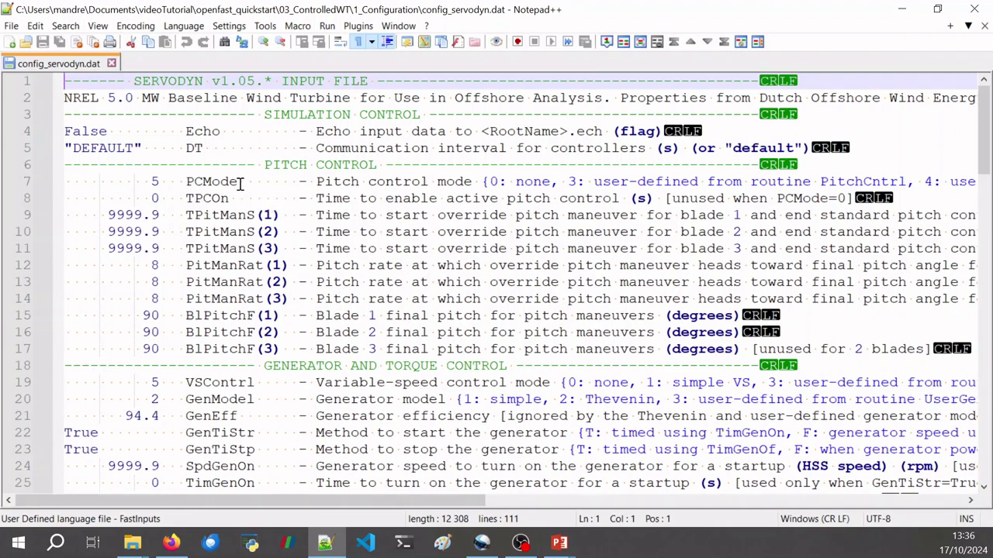
{"action": "double_click", "coordinate": [156, 182]}
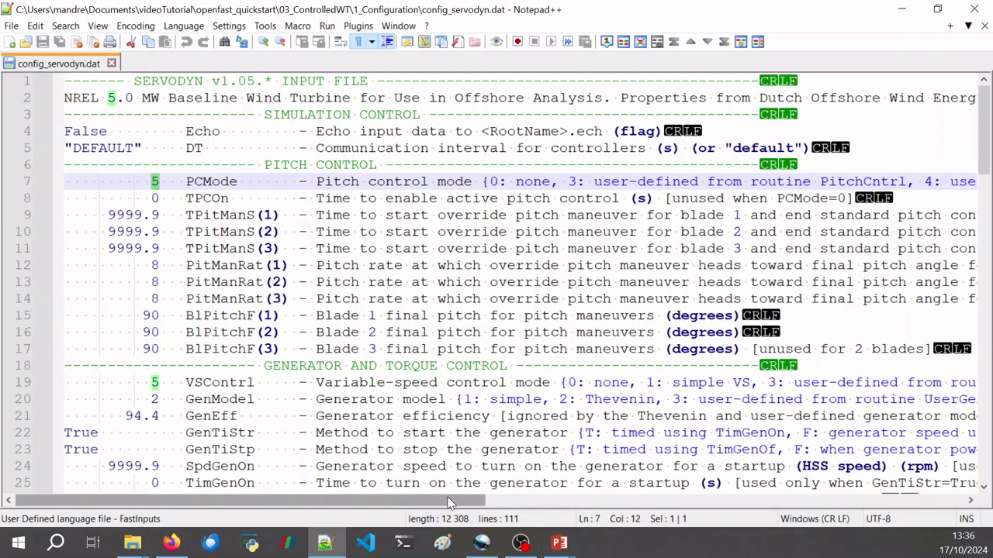
{"action": "left_click_drag", "start_coordinate": [464, 497], "coordinate": [833, 446]}
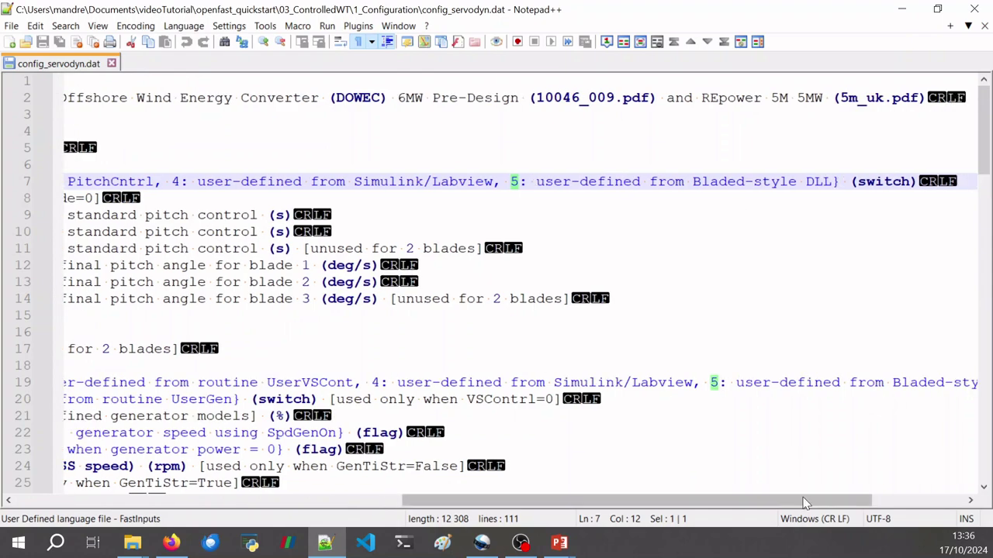
{"action": "left_click_drag", "start_coordinate": [797, 502], "coordinate": [411, 504]}
{"action": "left_click", "coordinate": [152, 383]}
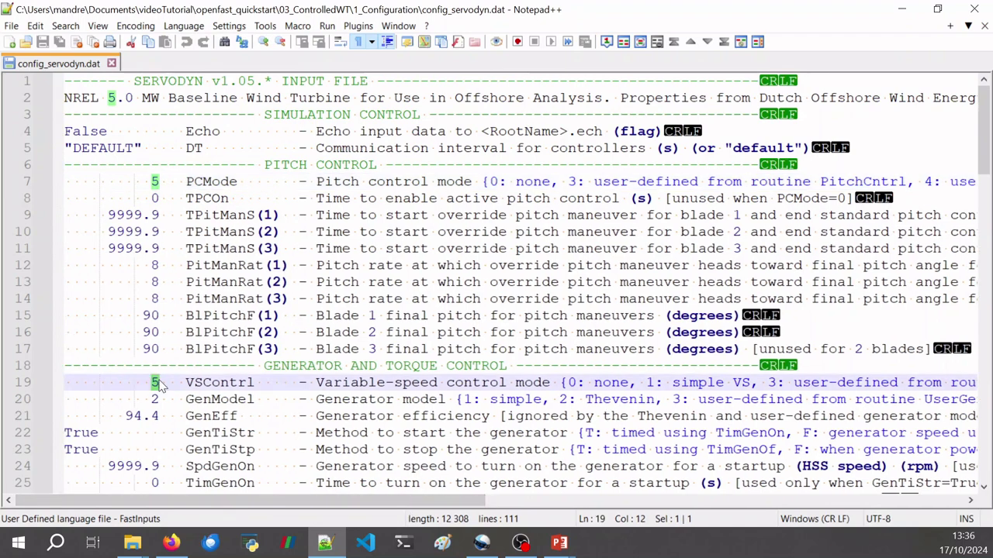
{"action": "left_click", "coordinate": [165, 399]}
Set DLL_FileName in the Bladed Interface section to "DISCON.dll", save the file and review the remaining output settings
{"action": "scroll", "coordinate": [166, 399], "scroll_direction": "down", "scroll_amount": 14}
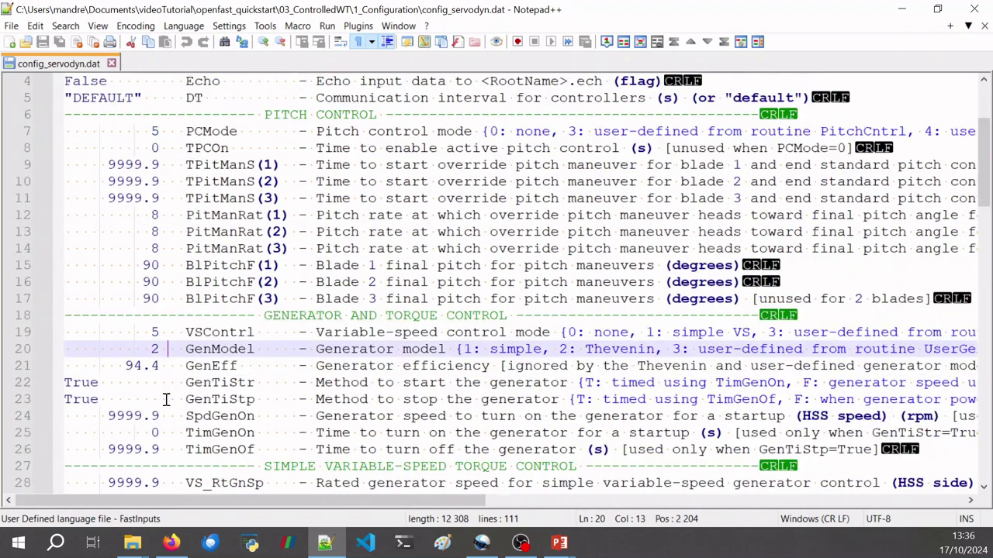
{"action": "scroll", "coordinate": [165, 400], "scroll_direction": "down", "scroll_amount": 9}
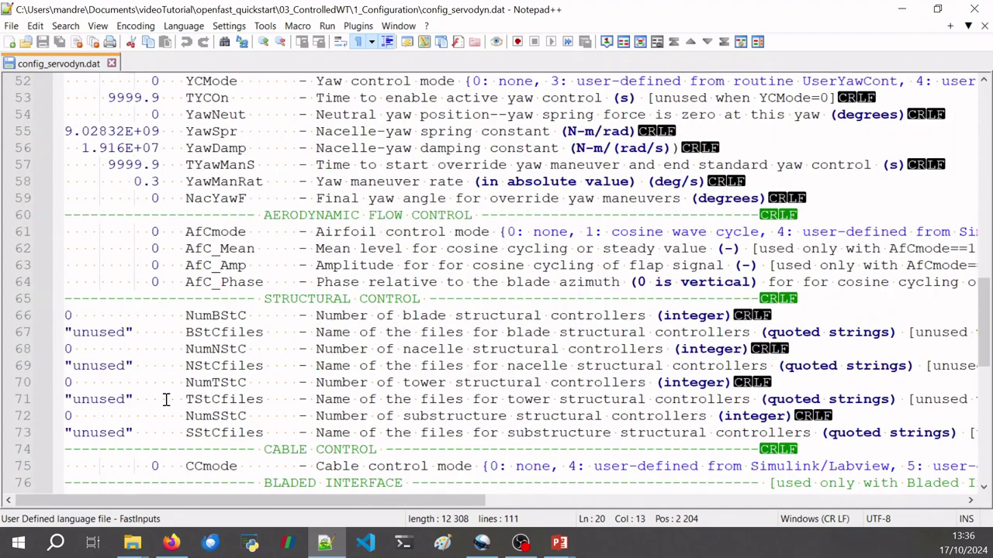
{"action": "scroll", "coordinate": [162, 294], "scroll_direction": "up", "scroll_amount": 1}
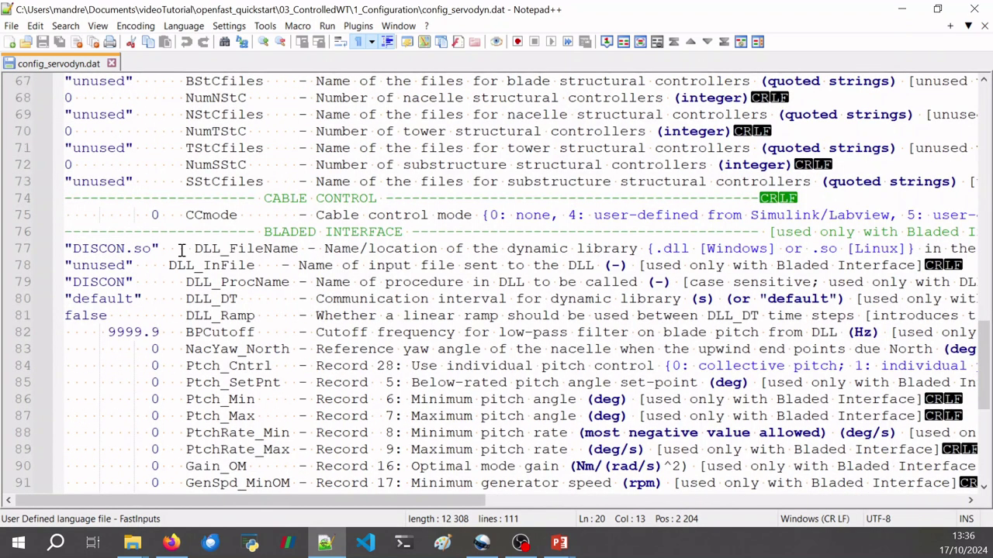
{"action": "left_click", "coordinate": [155, 248]}
{"action": "key", "text": "BackSpace"}
{"action": "key", "text": "BackSpace"}
{"action": "key", "text": "BackSpace"}
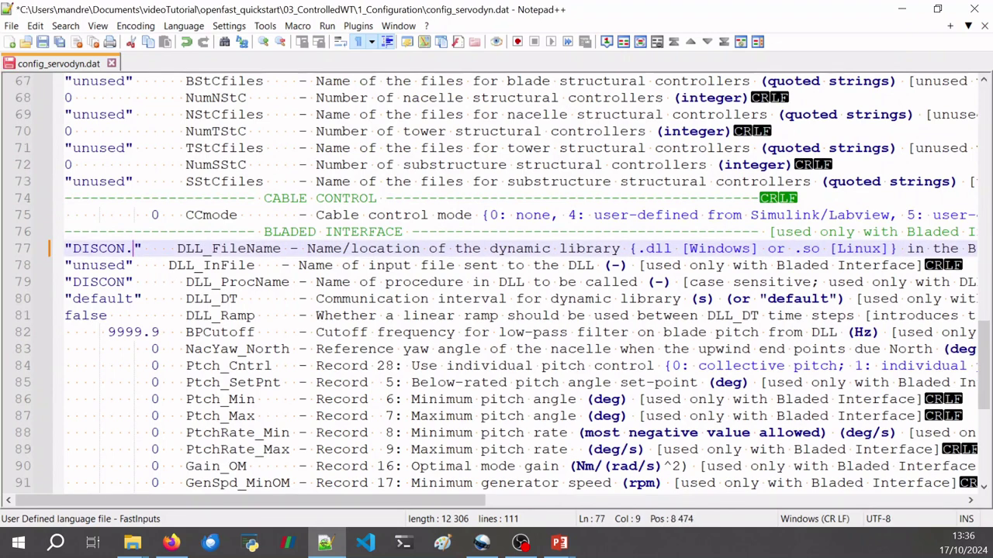
{"action": "type", "text": "dll"}
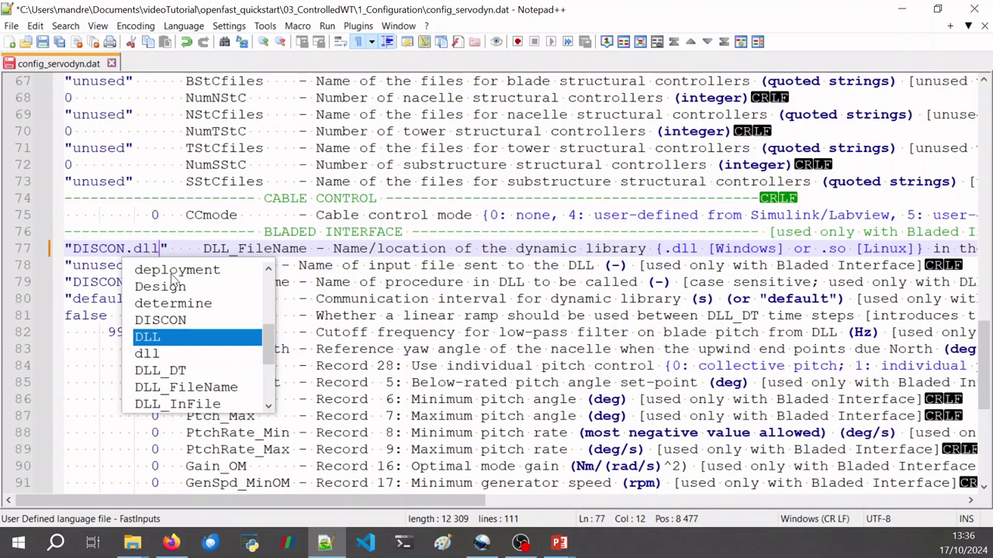
{"action": "key", "text": "Escape"}
{"action": "left_click", "coordinate": [367, 266]}
{"action": "scroll", "coordinate": [213, 298], "scroll_direction": "down", "scroll_amount": 1}
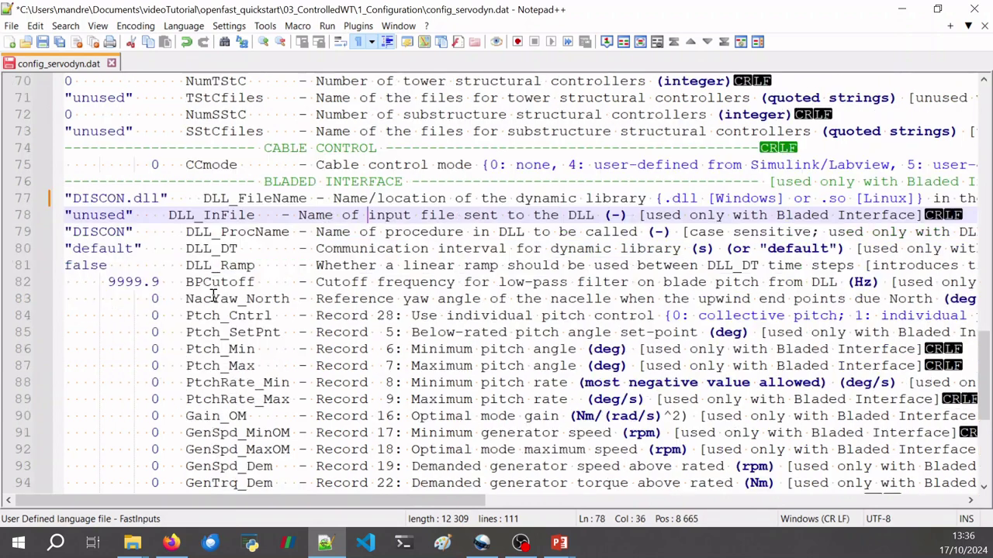
{"action": "scroll", "coordinate": [213, 299], "scroll_direction": "down", "scroll_amount": 6}
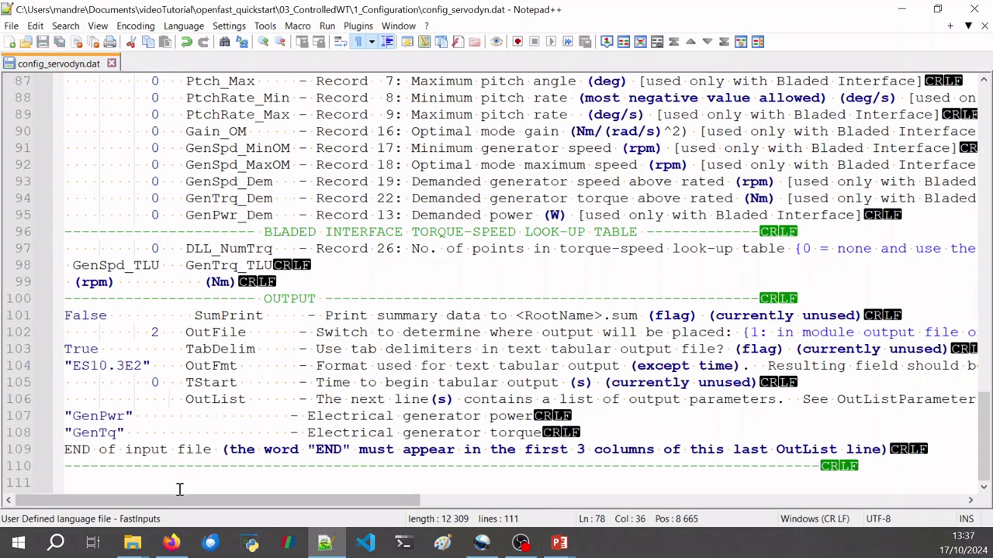
Switch to the 1_Configuration folder in File Explorer and select the DISCON.dll file
{"action": "mouse_move", "coordinate": [128, 548]}
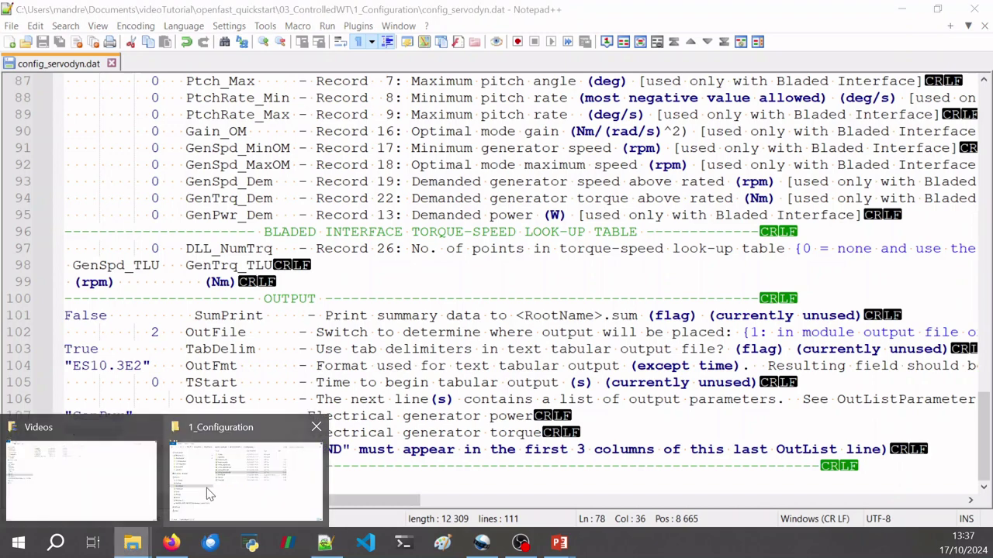
{"action": "left_click", "coordinate": [246, 477]}
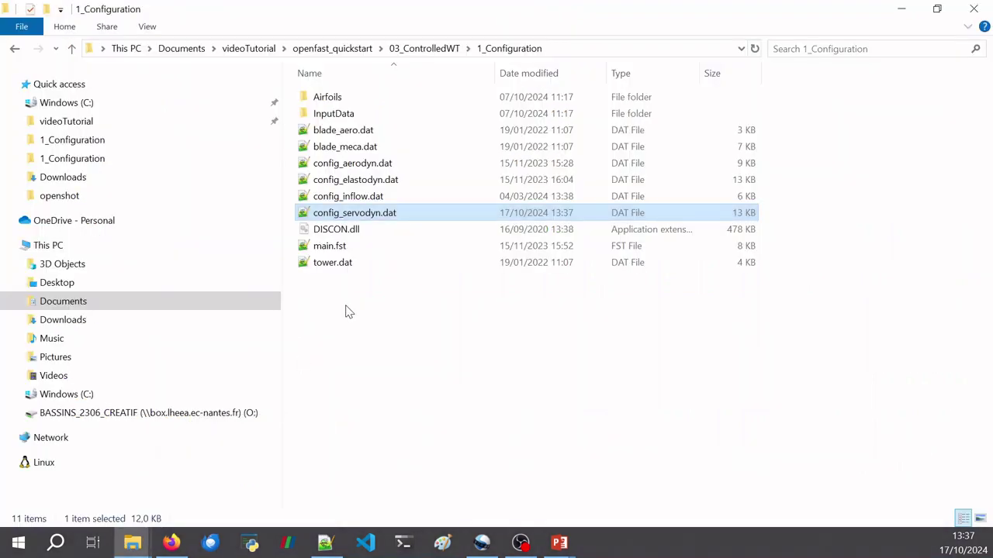
{"action": "left_click", "coordinate": [361, 232]}
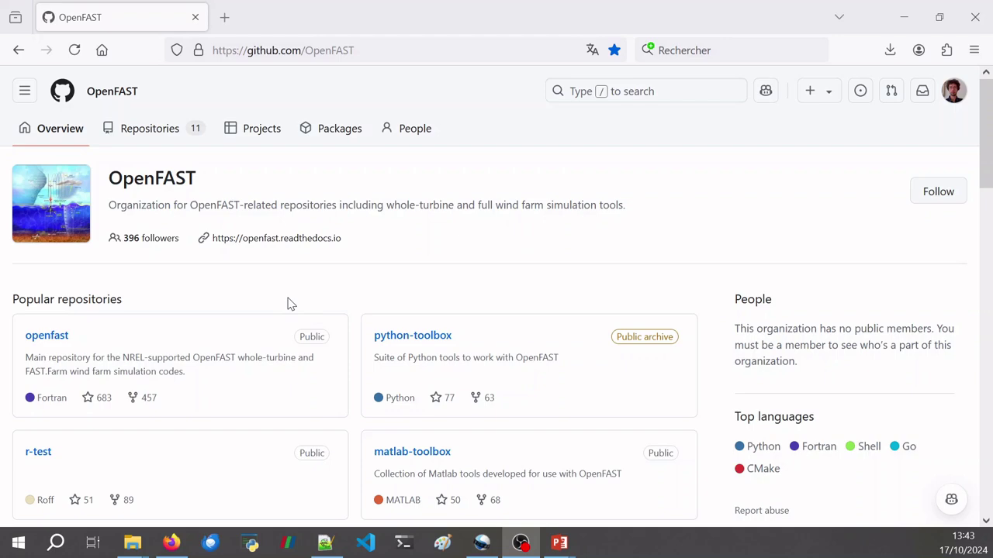
Open the openfast repository from the OpenFAST organization page on GitHub and show its full list of releases
{"action": "scroll", "coordinate": [181, 225], "scroll_direction": "down", "scroll_amount": 3}
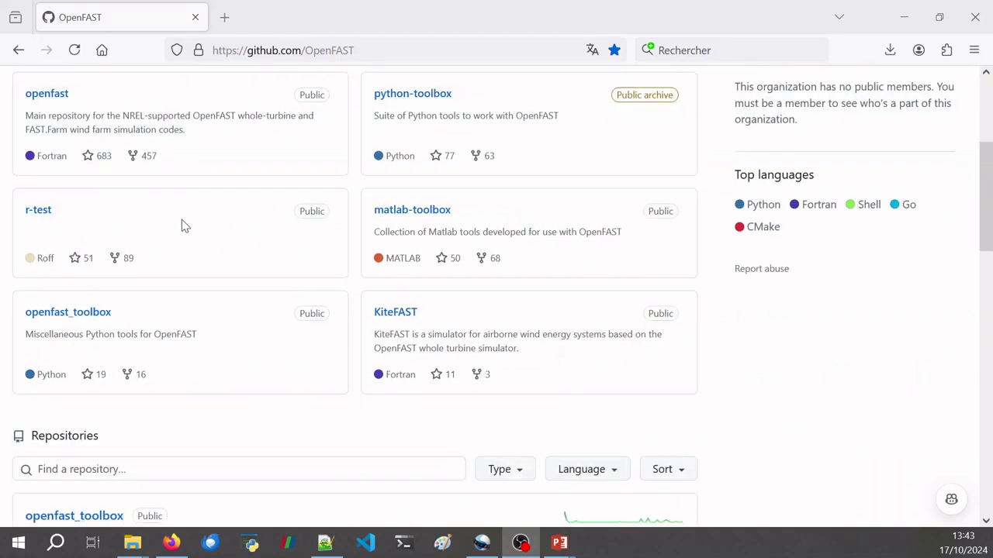
{"action": "left_click", "coordinate": [47, 95]}
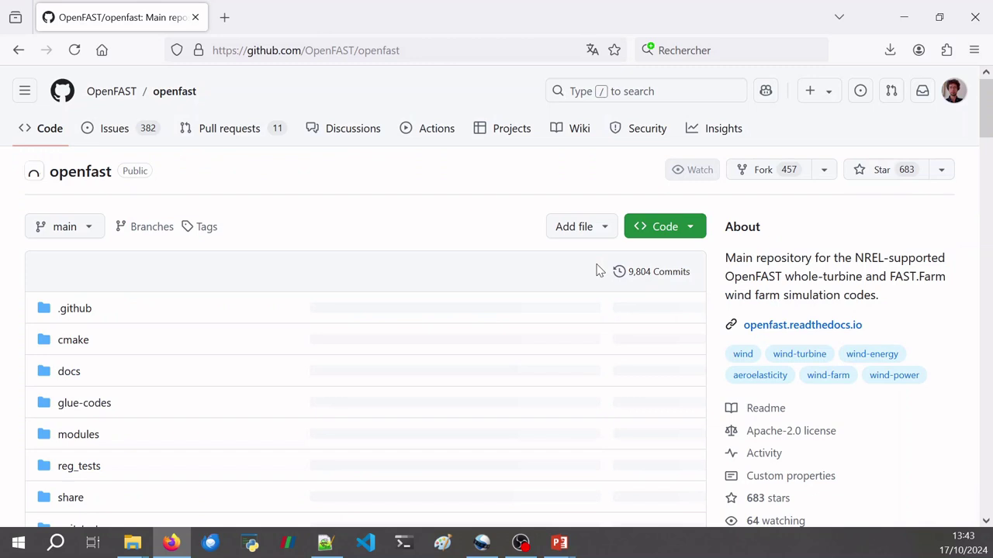
{"action": "scroll", "coordinate": [832, 418], "scroll_direction": "down", "scroll_amount": 2}
{"action": "scroll", "coordinate": [834, 417], "scroll_direction": "down", "scroll_amount": 2}
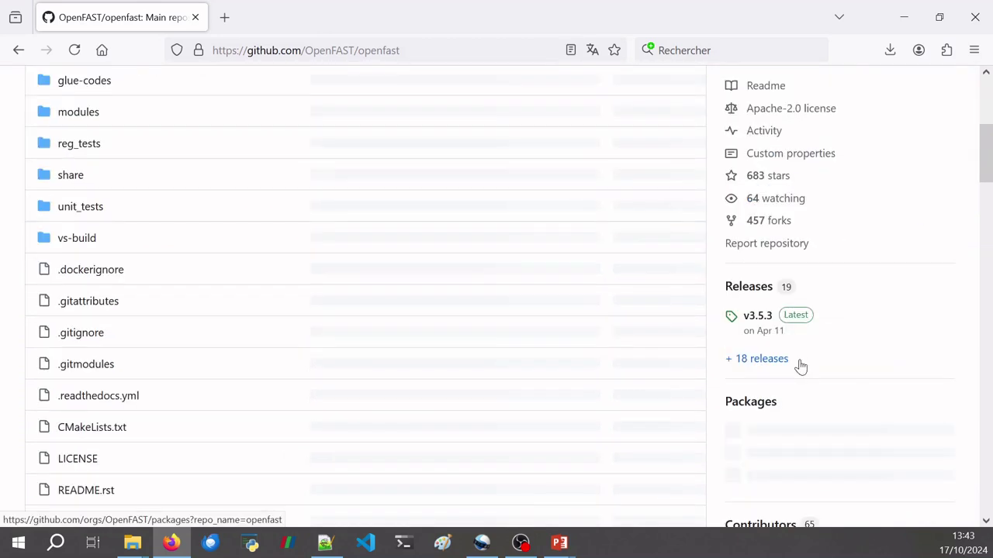
{"action": "left_click", "coordinate": [757, 361]}
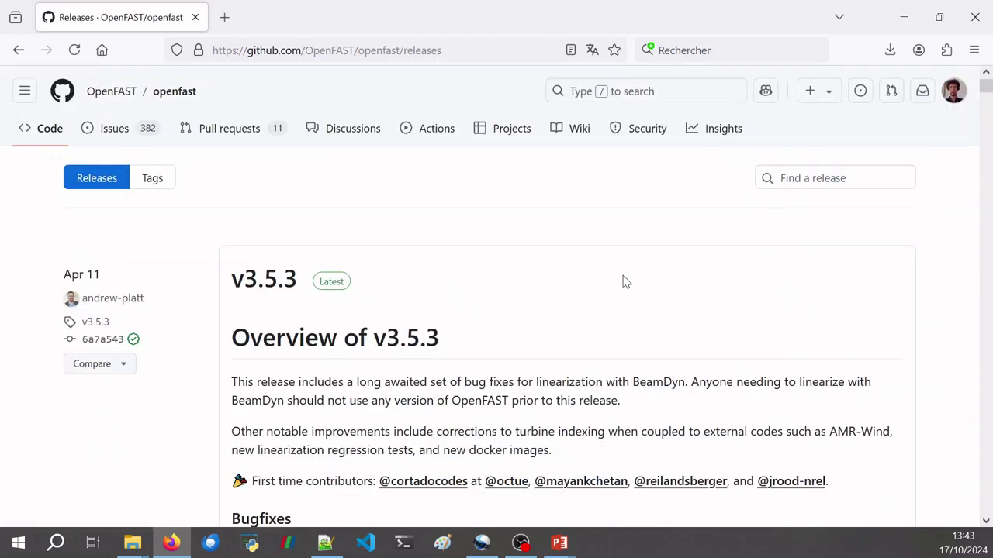
Download DISCON.DLLS.zip from the OpenFAST v3.1.0 release assets and inspect the controller DLLs in the archive's DISCON DLLS folder
{"action": "scroll", "coordinate": [626, 283], "scroll_direction": "down", "scroll_amount": 10}
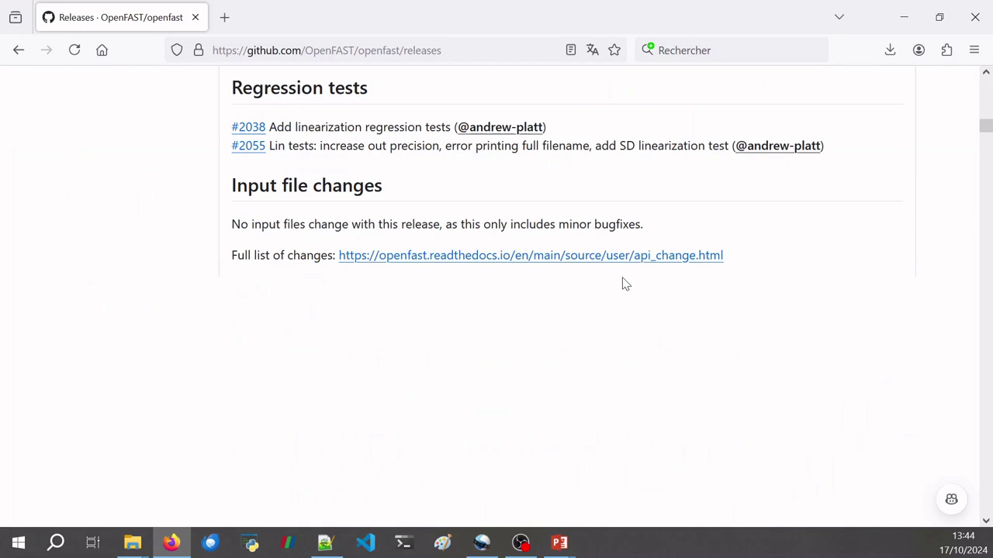
{"action": "scroll", "coordinate": [626, 284], "scroll_direction": "down", "scroll_amount": 5}
{"action": "scroll", "coordinate": [625, 282], "scroll_direction": "down", "scroll_amount": 10}
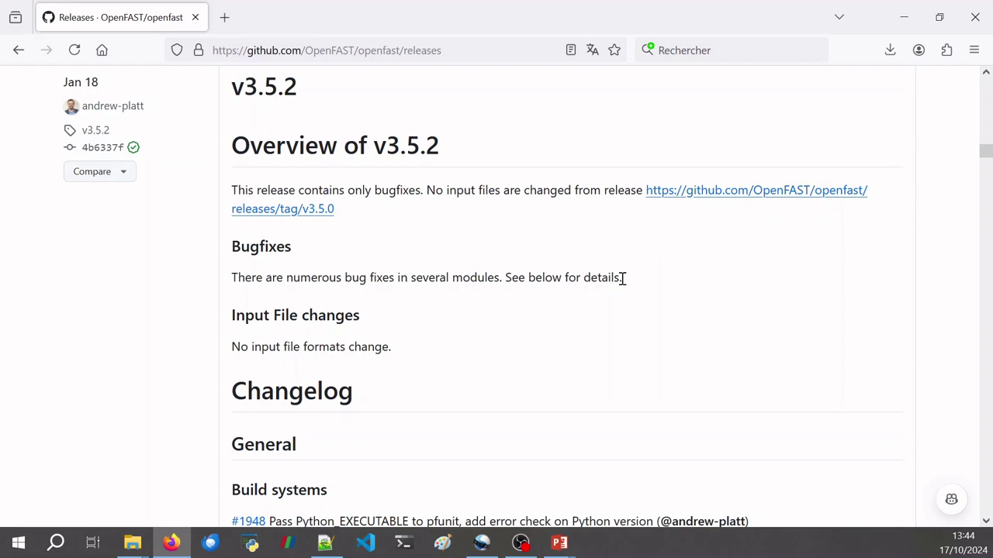
{"action": "scroll", "coordinate": [623, 281], "scroll_direction": "down", "scroll_amount": 10}
{"action": "scroll", "coordinate": [623, 284], "scroll_direction": "down", "scroll_amount": 10}
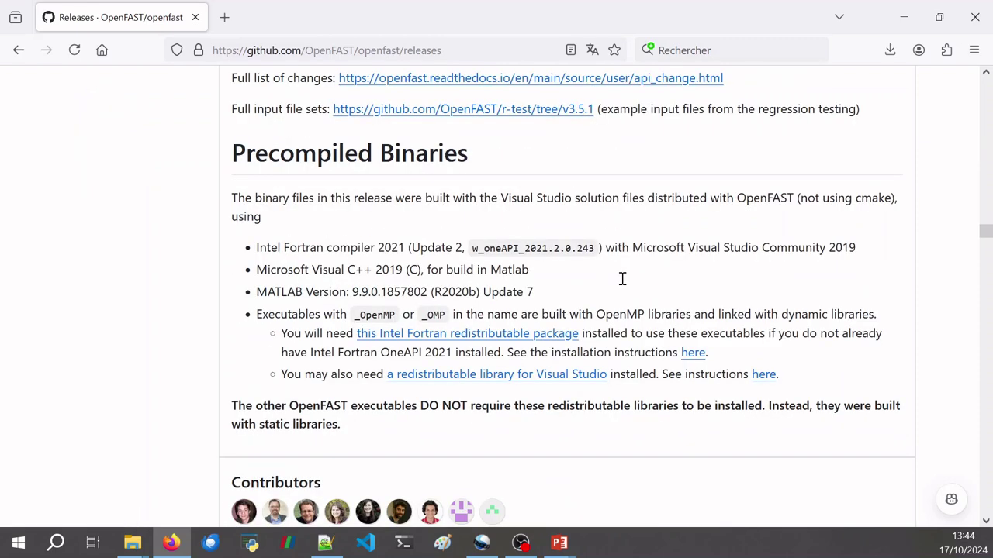
{"action": "scroll", "coordinate": [622, 281], "scroll_direction": "down", "scroll_amount": 10}
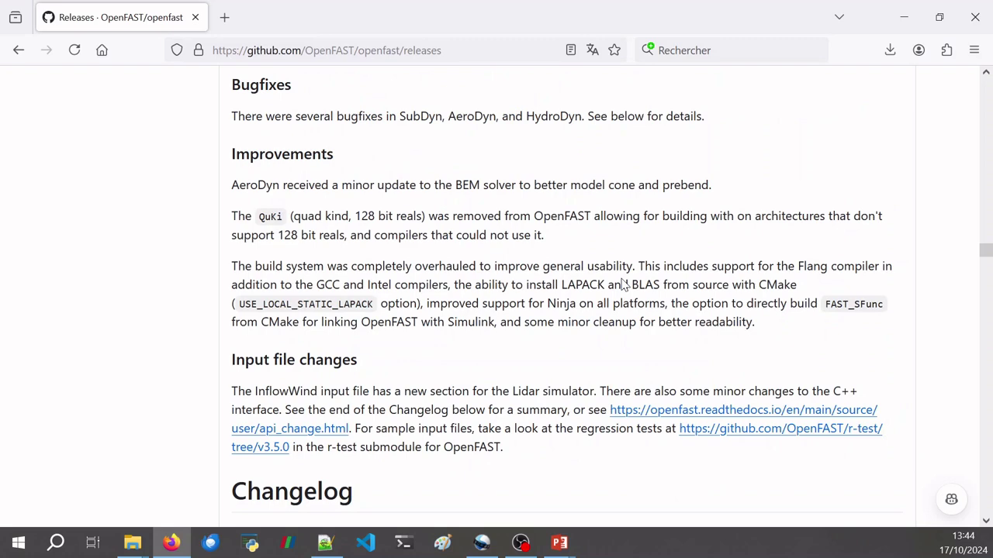
{"action": "scroll", "coordinate": [623, 284], "scroll_direction": "down", "scroll_amount": 10}
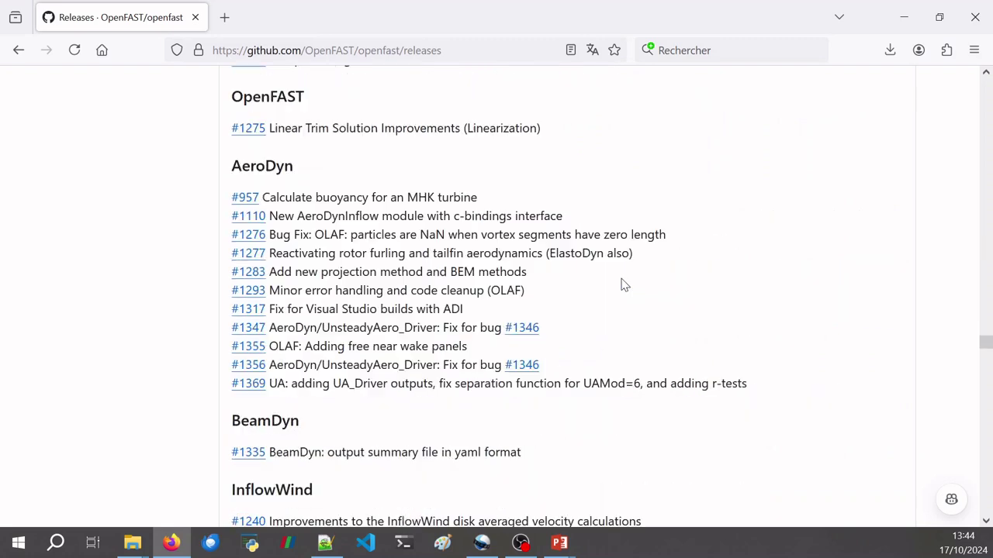
{"action": "scroll", "coordinate": [623, 284], "scroll_direction": "down", "scroll_amount": 10}
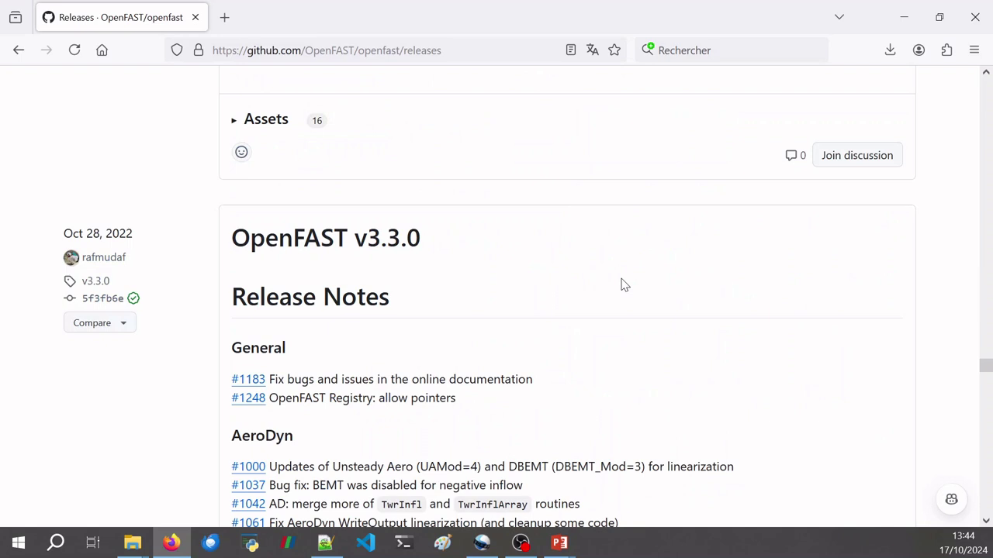
{"action": "scroll", "coordinate": [623, 283], "scroll_direction": "down", "scroll_amount": 10}
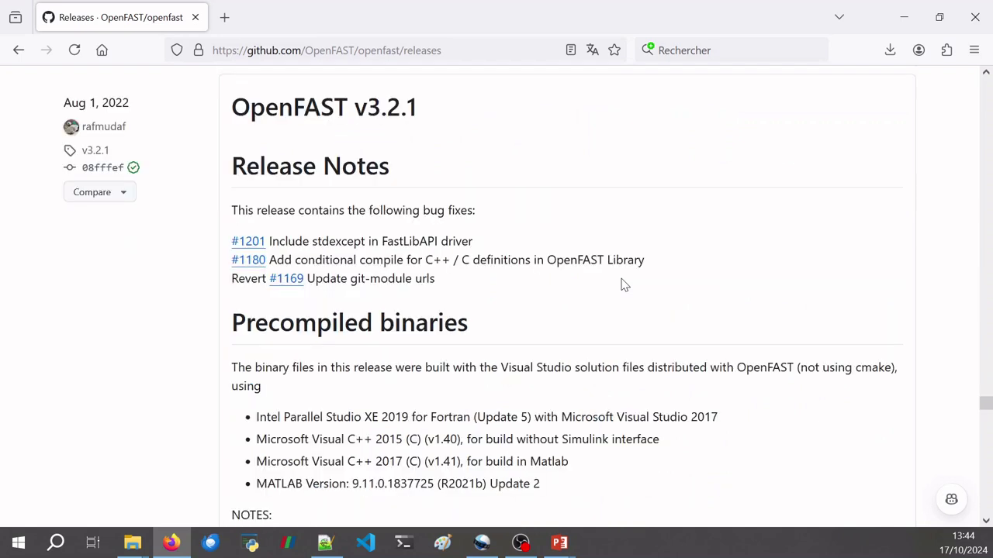
{"action": "scroll", "coordinate": [623, 284], "scroll_direction": "down", "scroll_amount": 10}
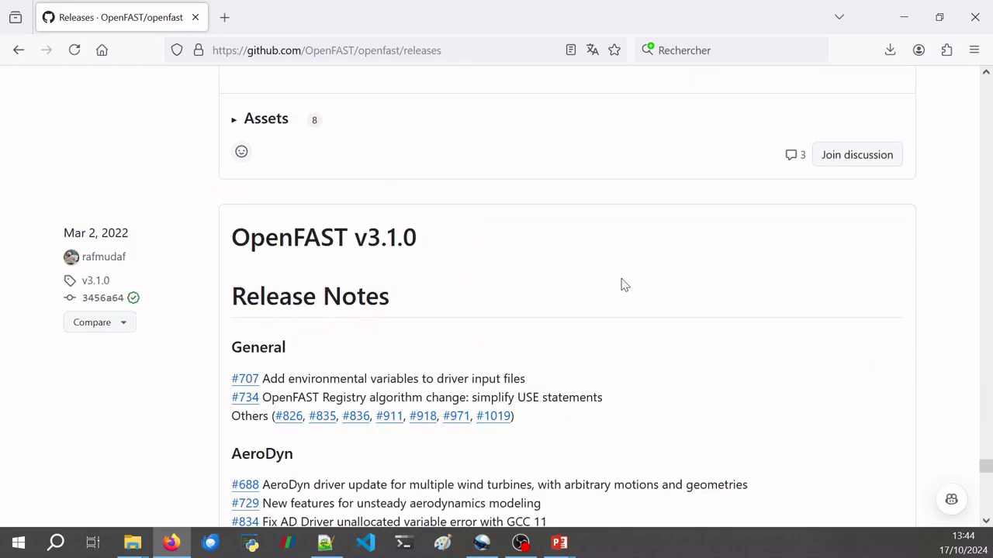
{"action": "scroll", "coordinate": [622, 284], "scroll_direction": "down", "scroll_amount": 10}
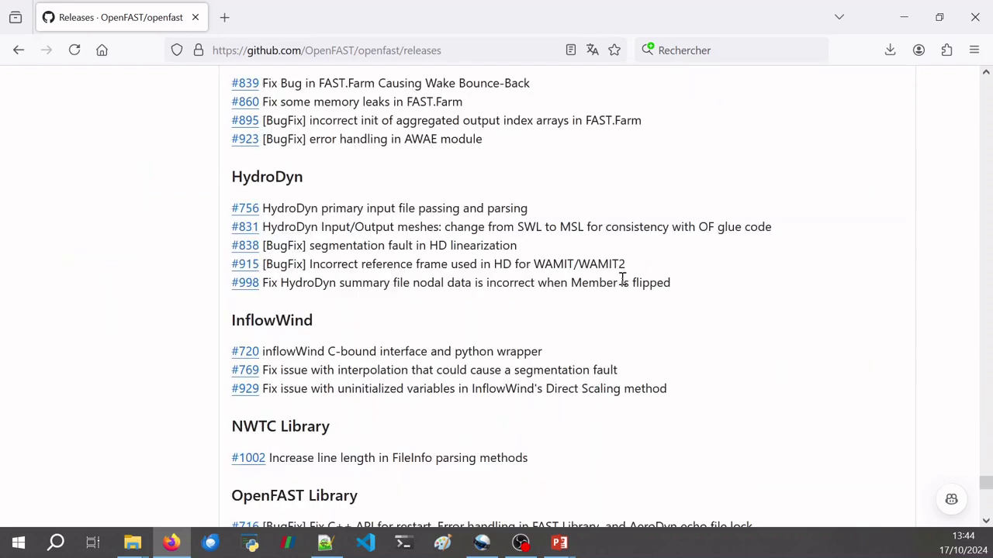
{"action": "scroll", "coordinate": [622, 283], "scroll_direction": "down", "scroll_amount": 10}
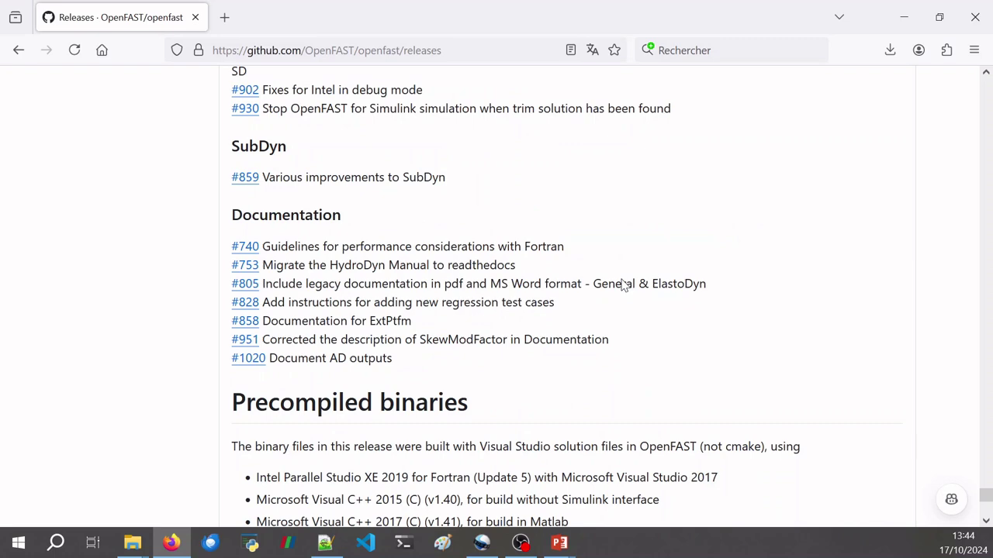
{"action": "scroll", "coordinate": [623, 284], "scroll_direction": "down", "scroll_amount": 5}
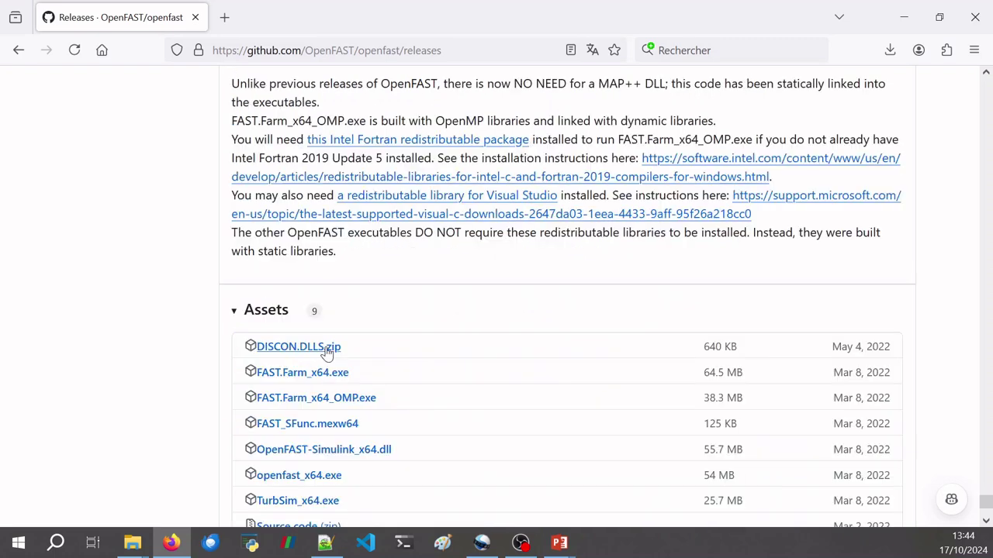
{"action": "left_click", "coordinate": [326, 353]}
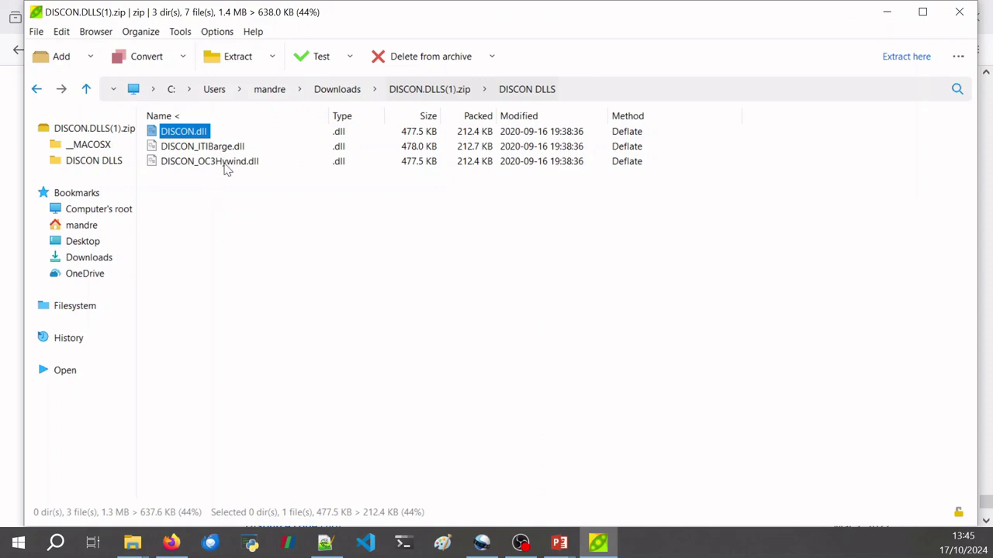
{"action": "mouse_move", "coordinate": [230, 172]}
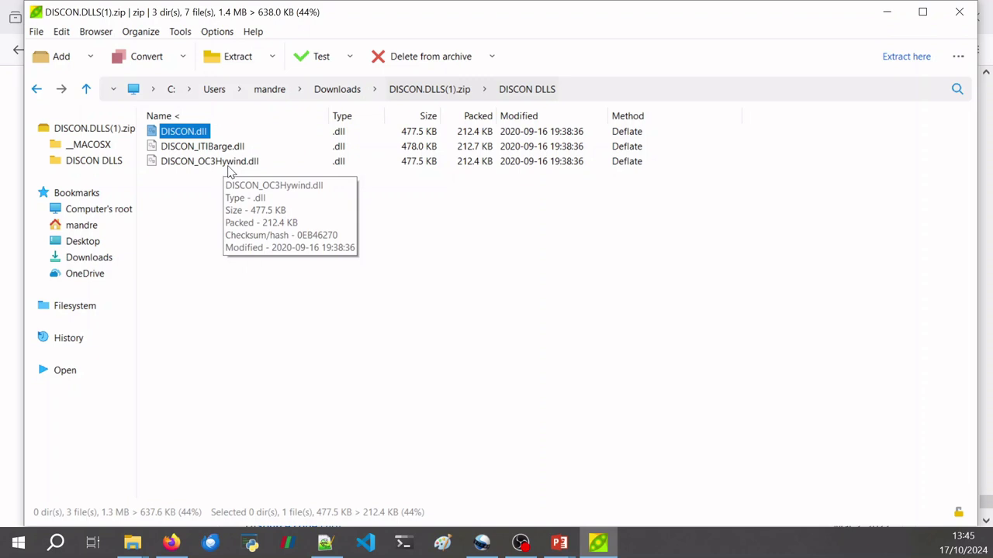
{"action": "mouse_move", "coordinate": [193, 138]}
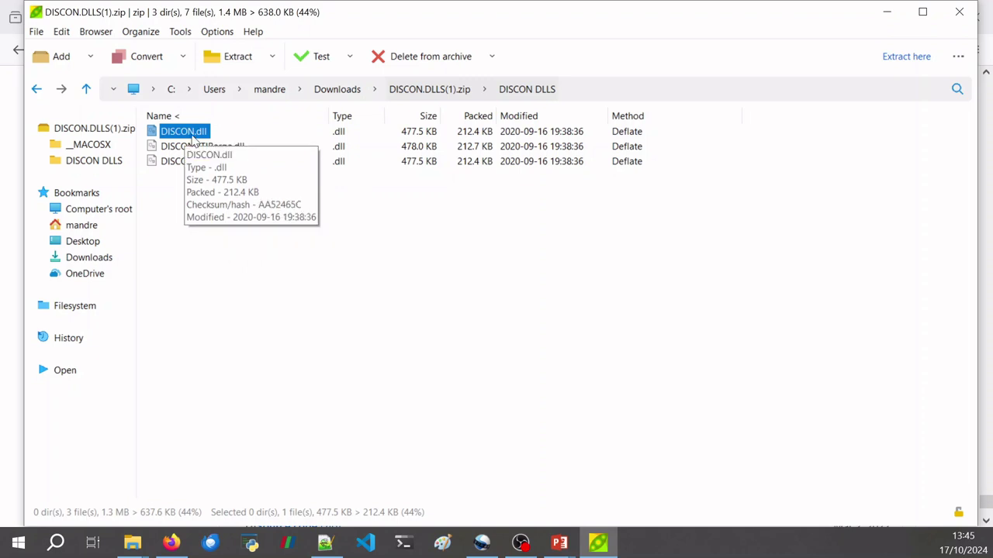
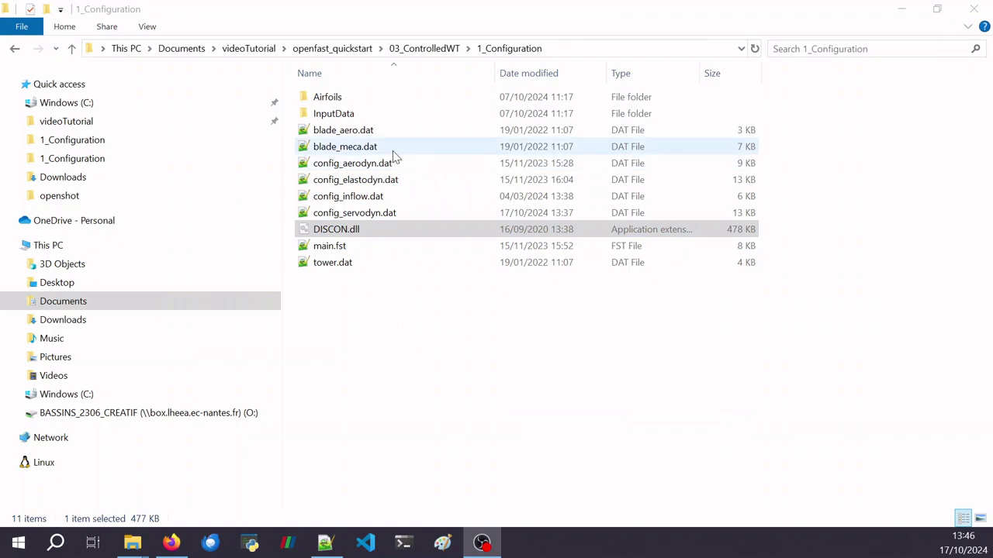
Open config_inflow.dat from the 1_Configuration folder and review the wind type and uniform wind file parameters
{"action": "double_click", "coordinate": [376, 198]}
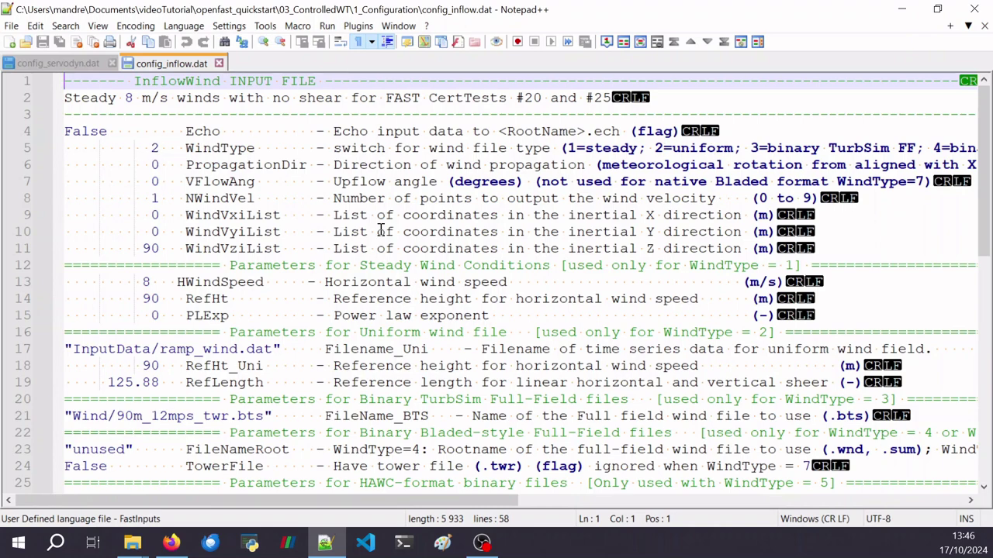
{"action": "scroll", "coordinate": [262, 330], "scroll_direction": "down", "scroll_amount": 1}
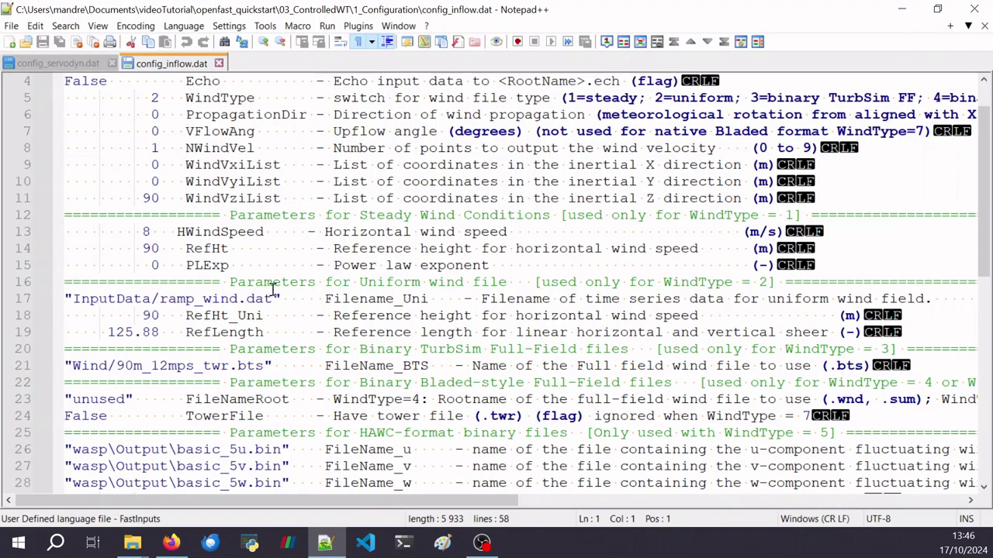
Open ramp_wind.dat from the InputData folder referenced by the uniform wind filename and review its time and wind speed columns
{"action": "left_click_drag", "start_coordinate": [161, 302], "coordinate": [268, 301]}
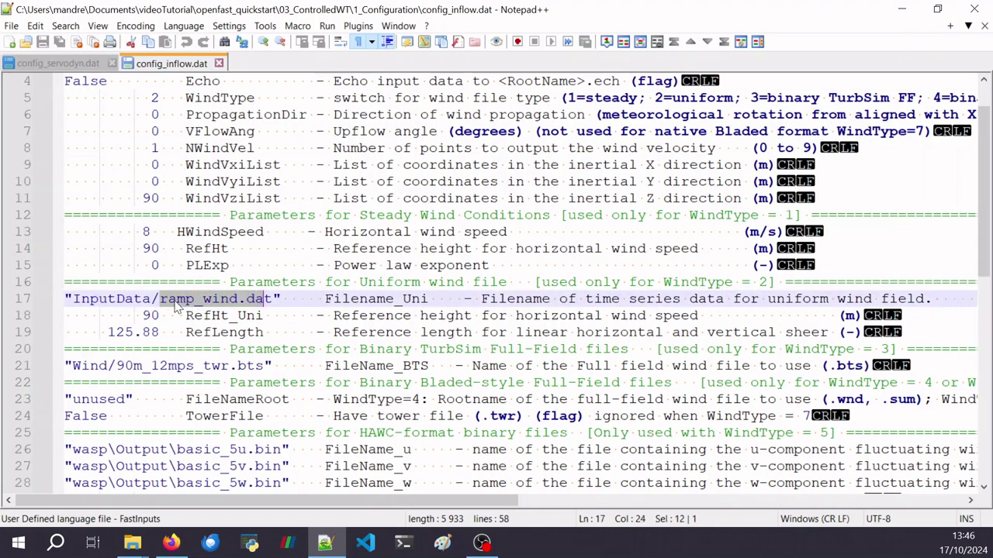
{"action": "left_click", "coordinate": [902, 8]}
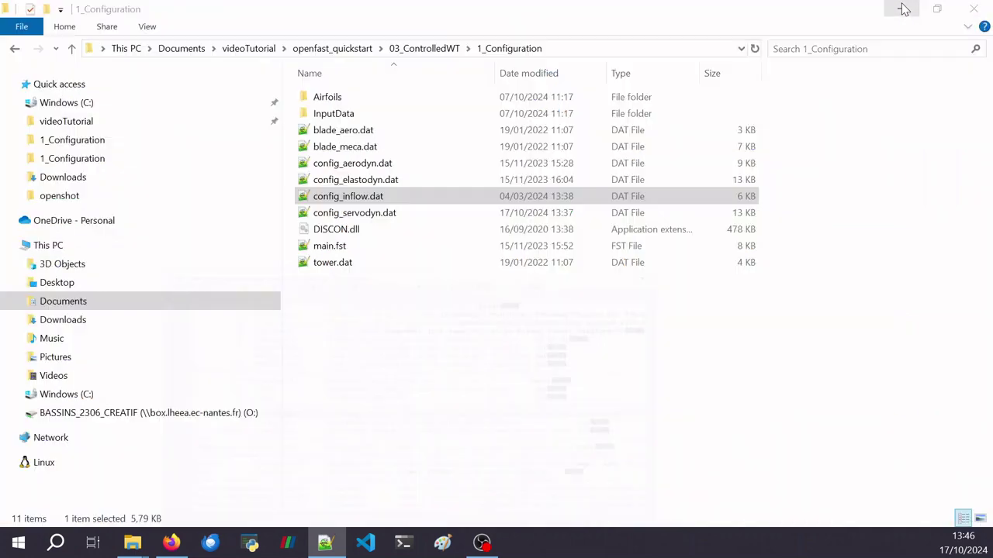
{"action": "double_click", "coordinate": [341, 114]}
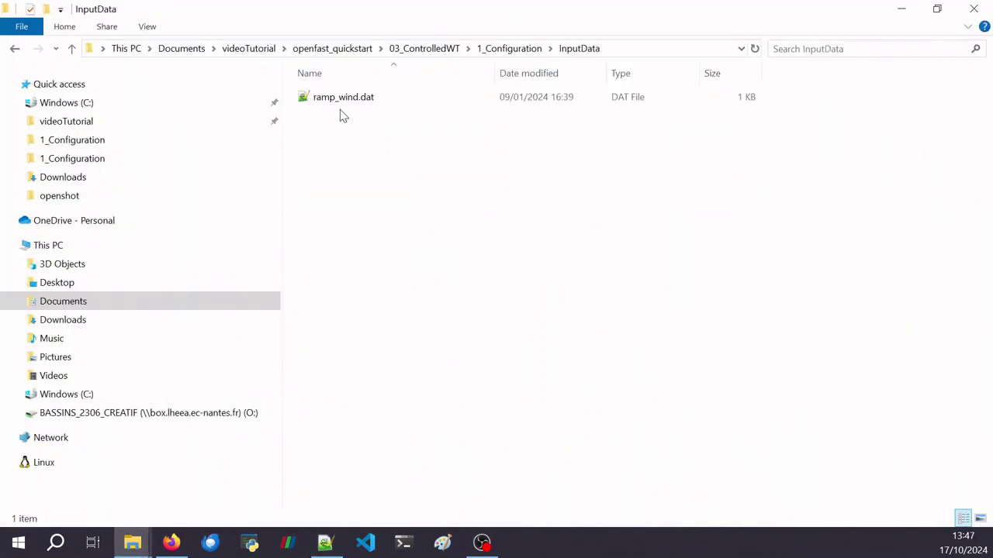
{"action": "double_click", "coordinate": [354, 104]}
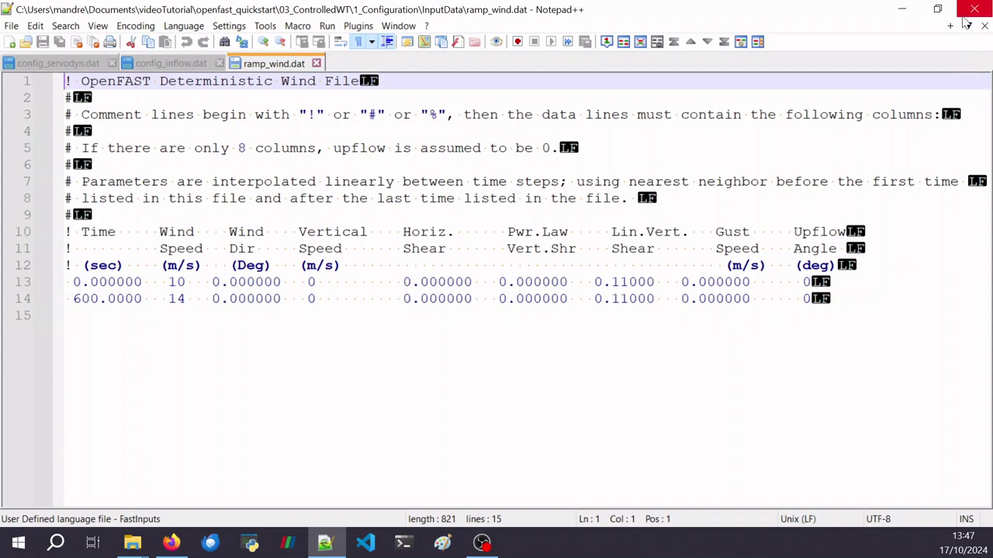
{"action": "left_click", "coordinate": [902, 10]}
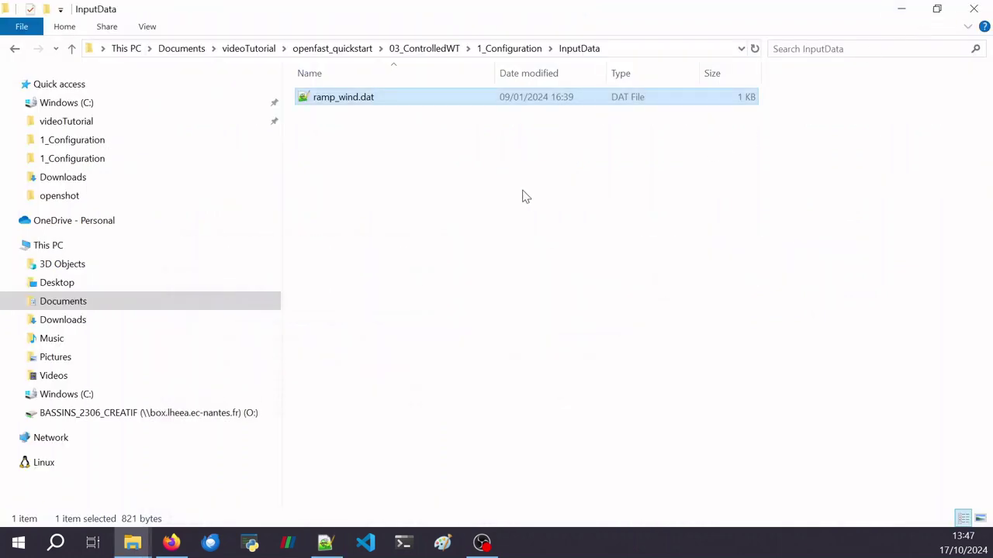
Open main.fst from the 1_Configuration folder and review its simulation control, feature switches and input file names
{"action": "left_click", "coordinate": [518, 48]}
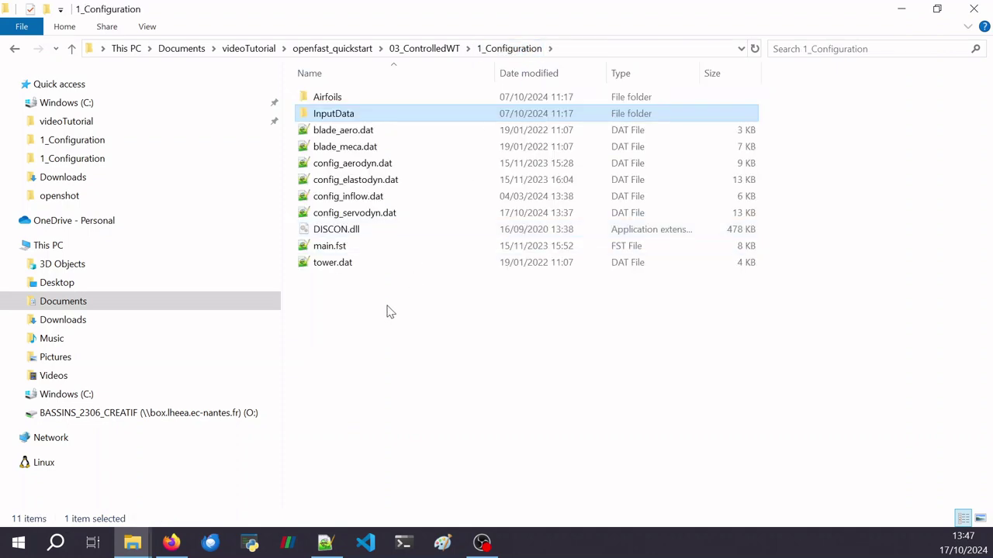
{"action": "double_click", "coordinate": [347, 246]}
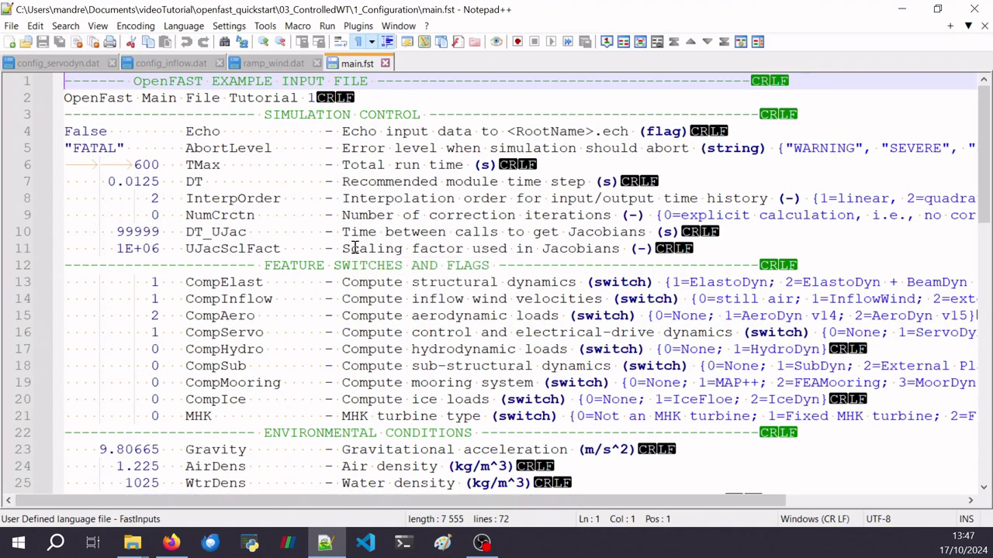
{"action": "scroll", "coordinate": [353, 247], "scroll_direction": "down", "scroll_amount": 1}
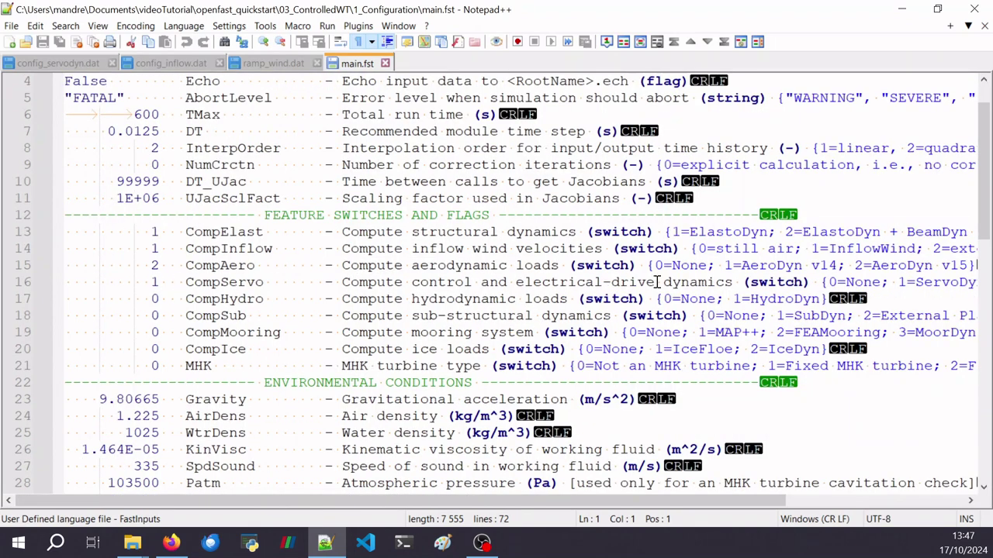
{"action": "scroll", "coordinate": [372, 314], "scroll_direction": "down", "scroll_amount": 6}
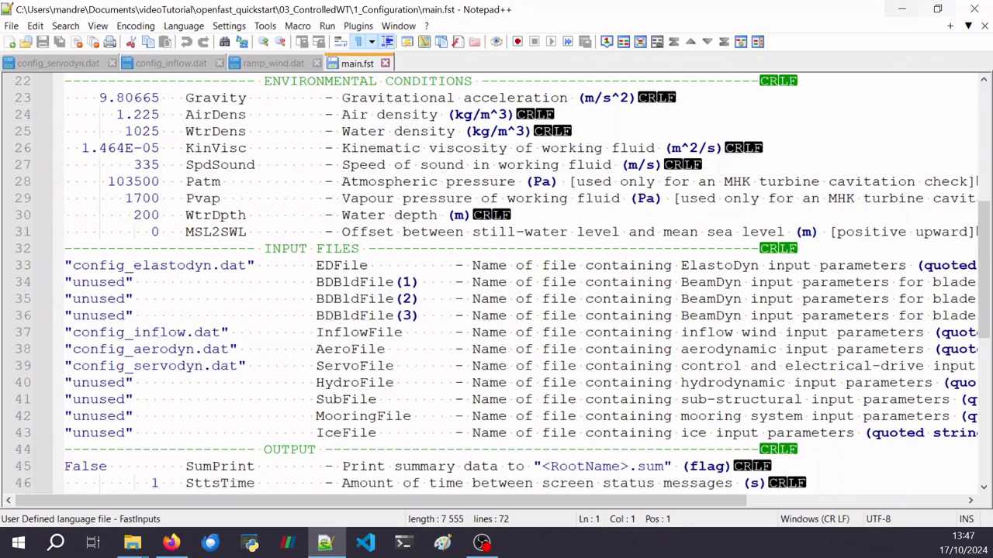
{"action": "left_click", "coordinate": [901, 8]}
Run ..\..\openfast_x64.exe on main.fst from a command prompt in the 1_Configuration folder
{"action": "left_click", "coordinate": [390, 392]}
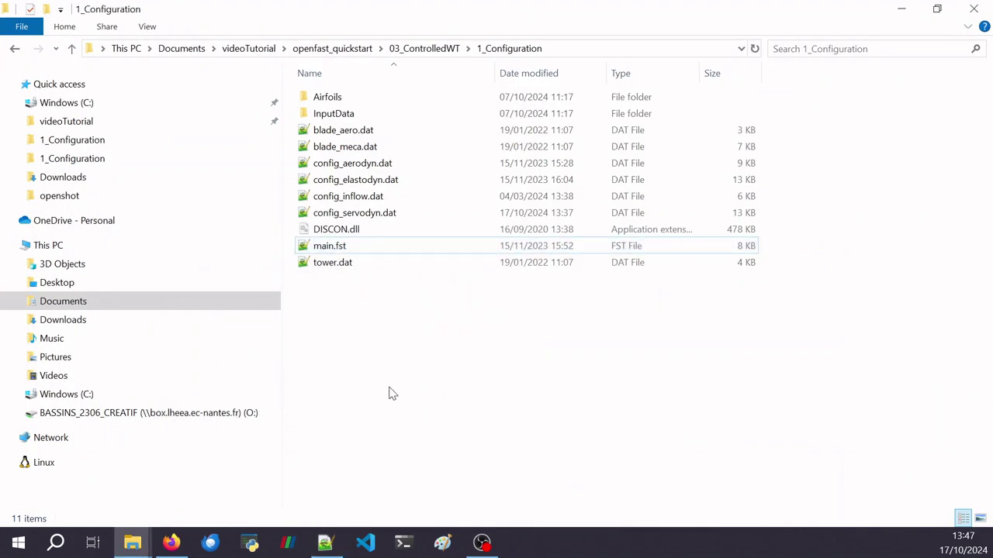
{"action": "type", "text": "..\\"}
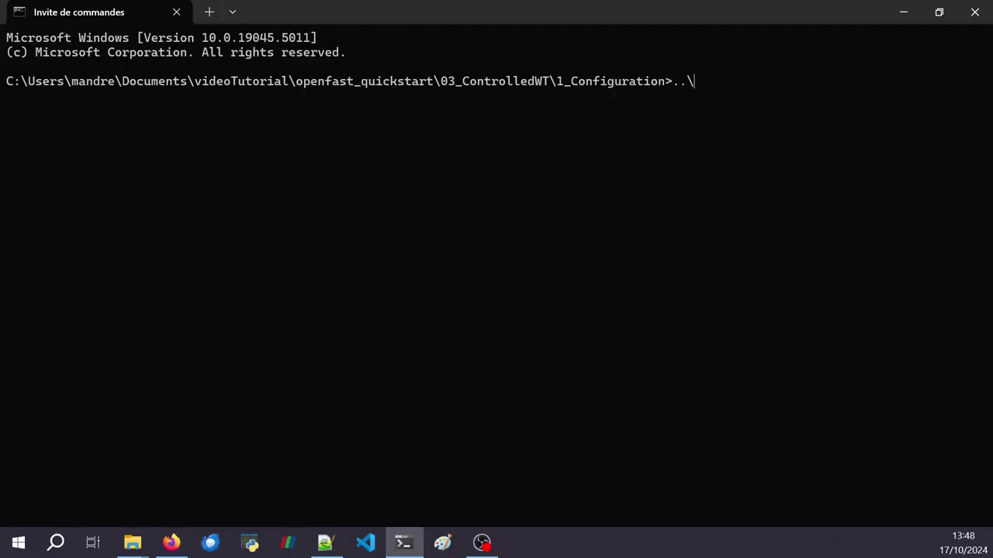
{"action": "type", "text": "..\\ope"}
{"action": "key", "text": "Tab"}
{"action": "key", "text": "Tab"}
{"action": "key", "text": "Tab"}
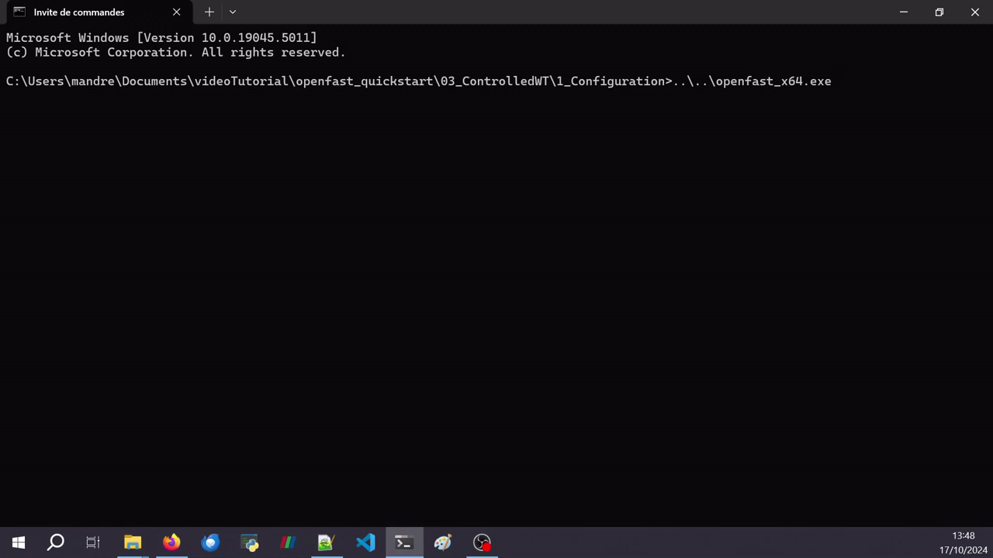
{"action": "type", "text": "main.fst"}
{"action": "key", "text": "Return"}
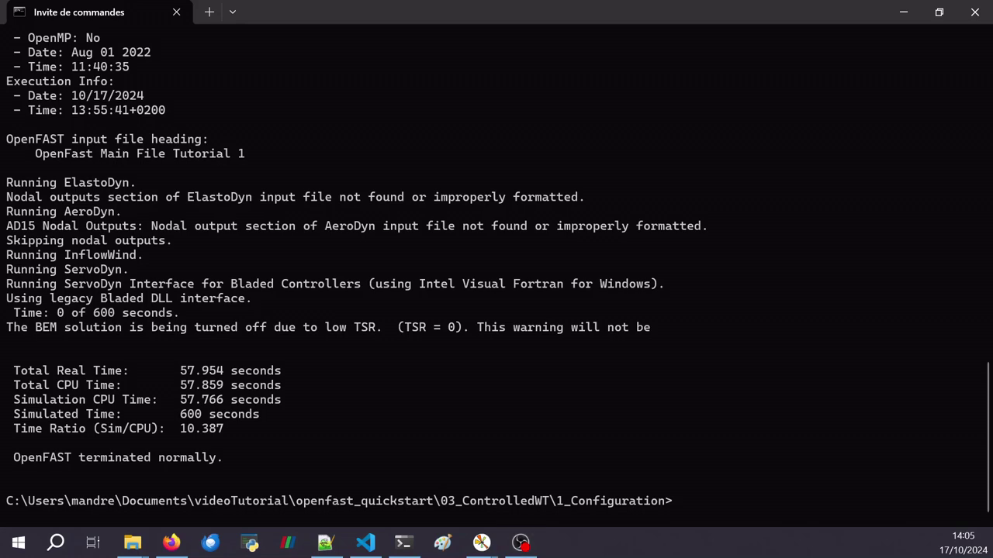
Check the output files in 1_Configuration, then switch to VS Code and examine the RotSpeed, GenTq and BldPitch1 plots from readOutputs.py
{"action": "key", "text": "alt+Tab"}
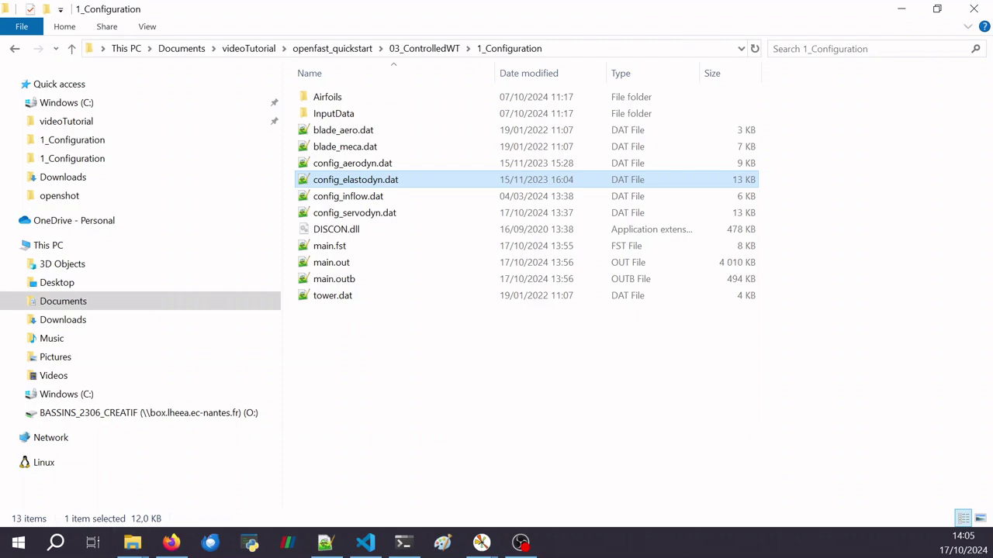
{"action": "key", "text": "alt+Tab"}
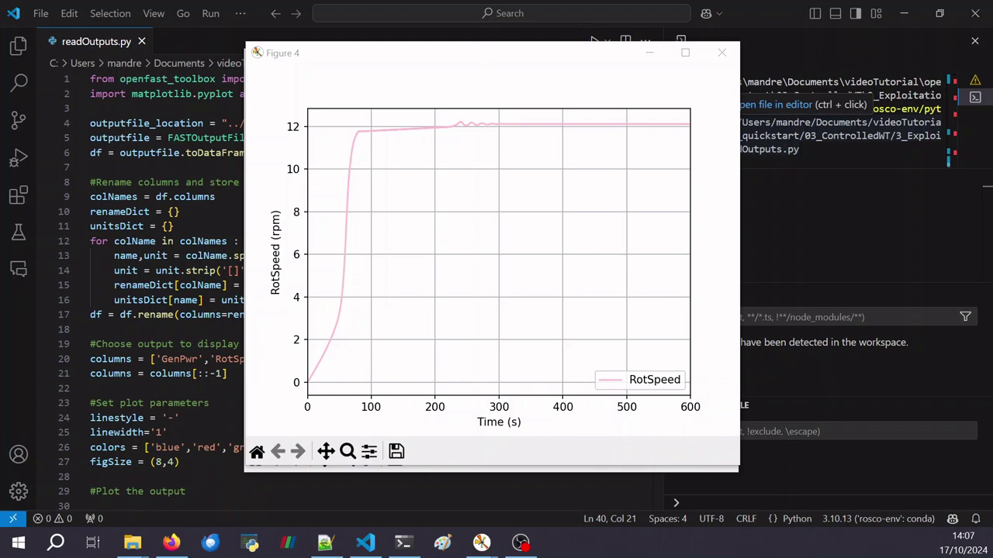
{"action": "left_click", "coordinate": [721, 53]}
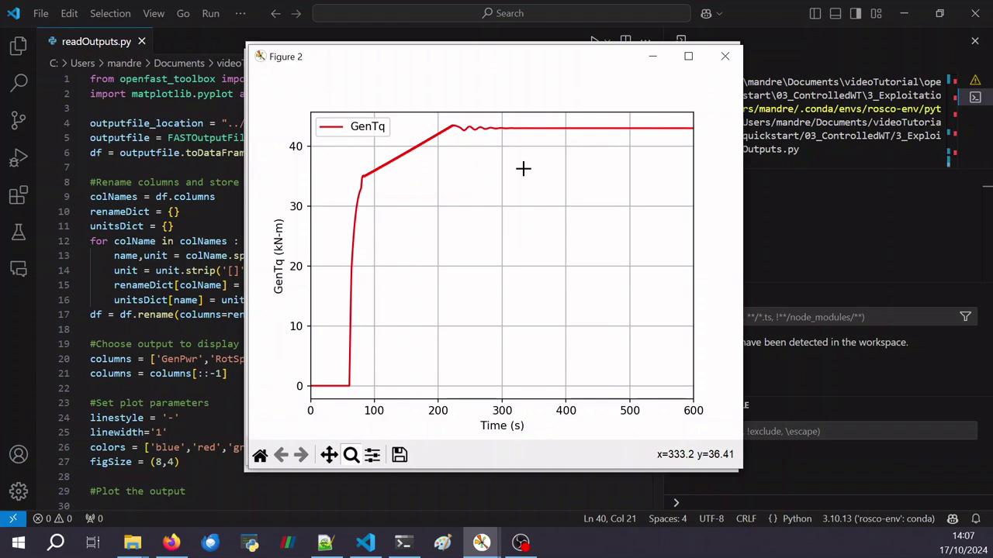
{"action": "key", "text": "q"}
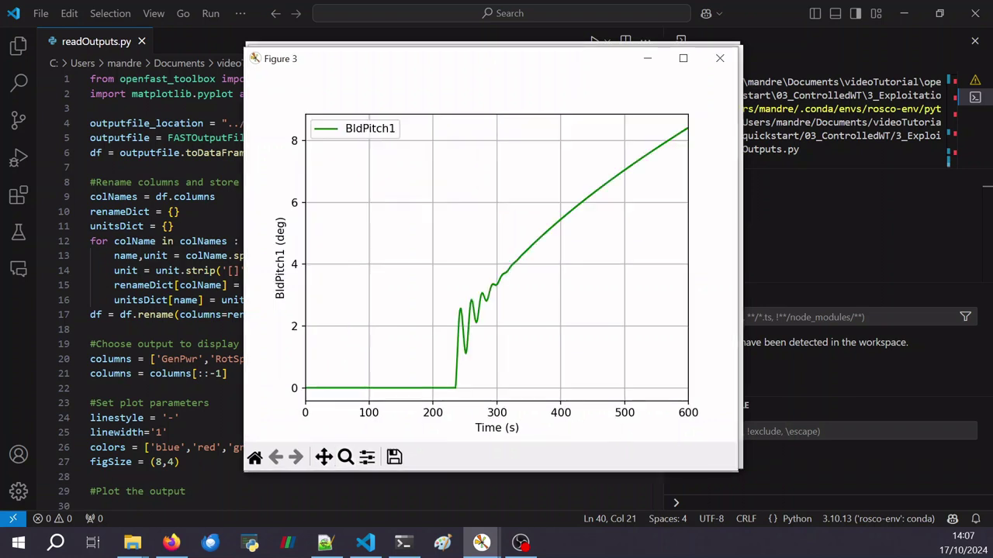